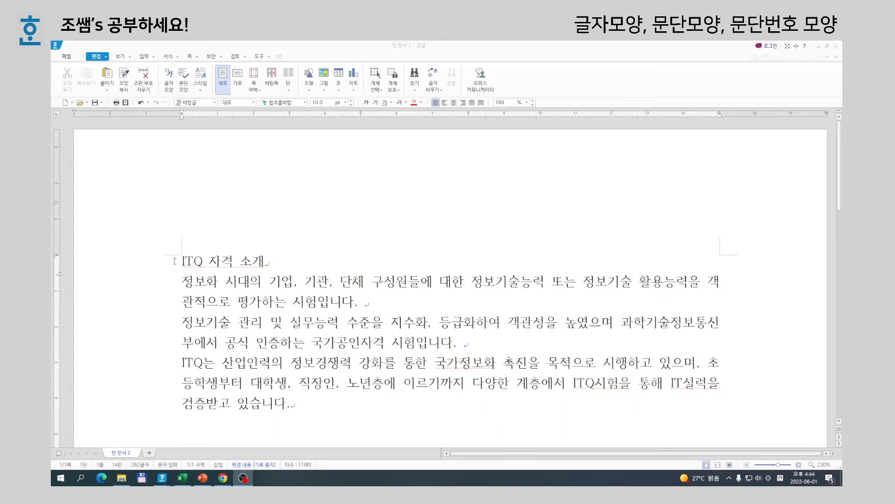
Select the title line "ITQ 자격 소개" and set its base character size (기준 크기) to 20 pt.
{"action": "left_click_drag", "start_coordinate": [175, 261], "coordinate": [270, 258]}
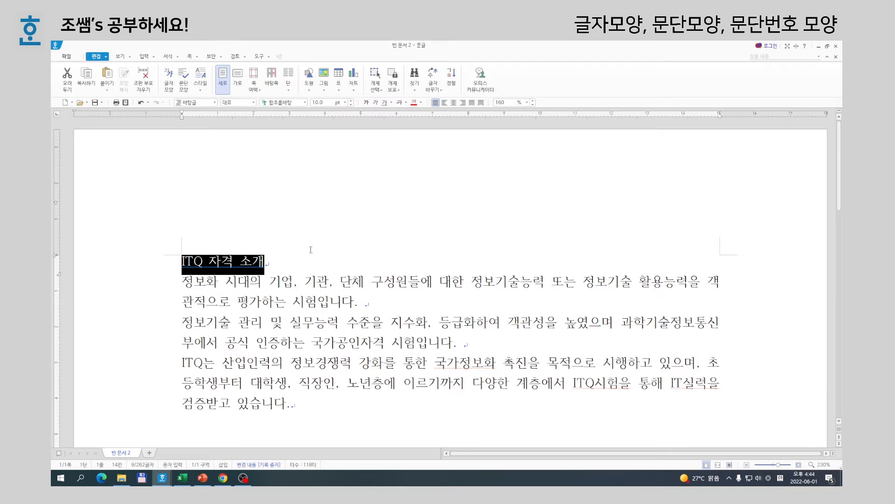
{"action": "left_click", "coordinate": [267, 261]}
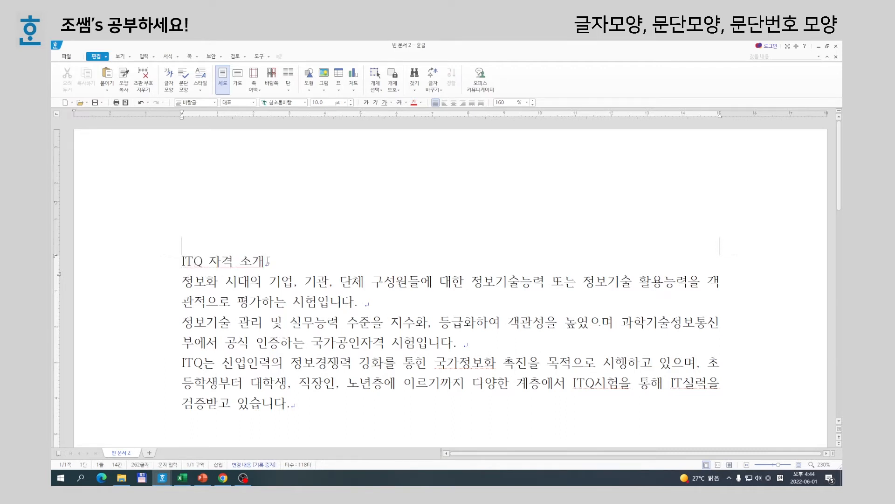
{"action": "left_click_drag", "start_coordinate": [267, 260], "coordinate": [182, 265]}
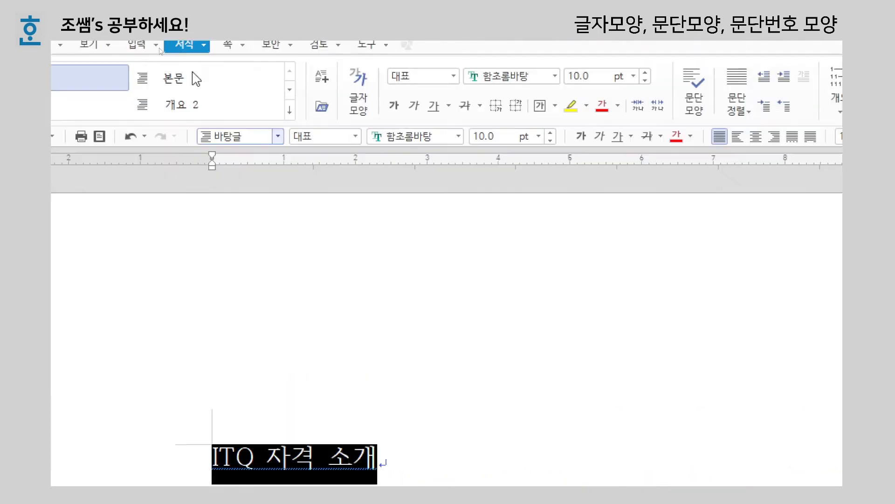
{"action": "key", "text": "alt+l"}
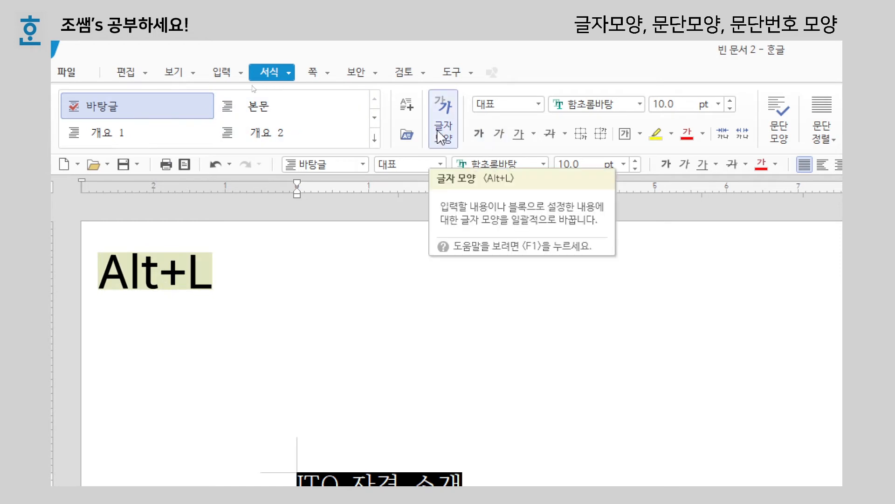
{"action": "left_click", "coordinate": [126, 72]}
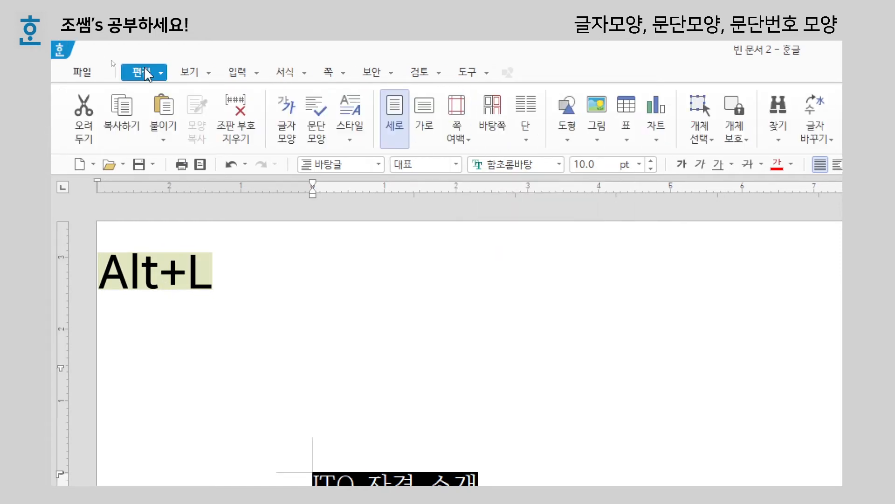
{"action": "left_click", "coordinate": [289, 131]}
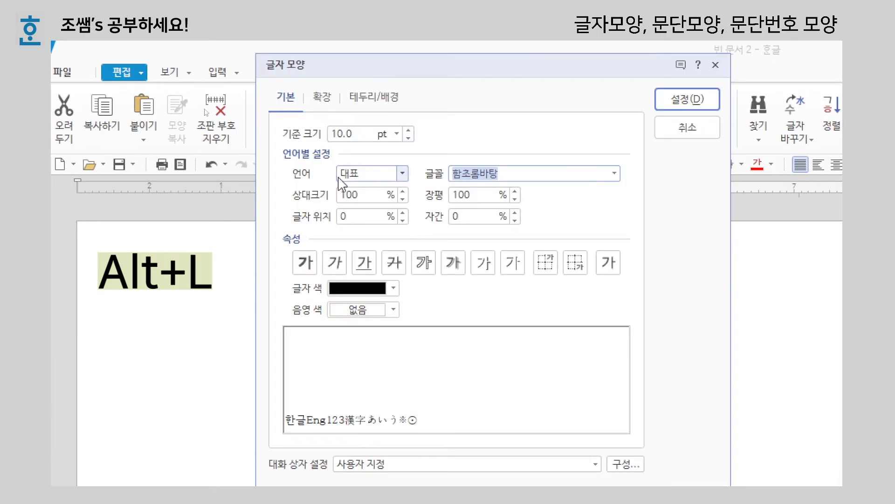
{"action": "left_click", "coordinate": [355, 136]}
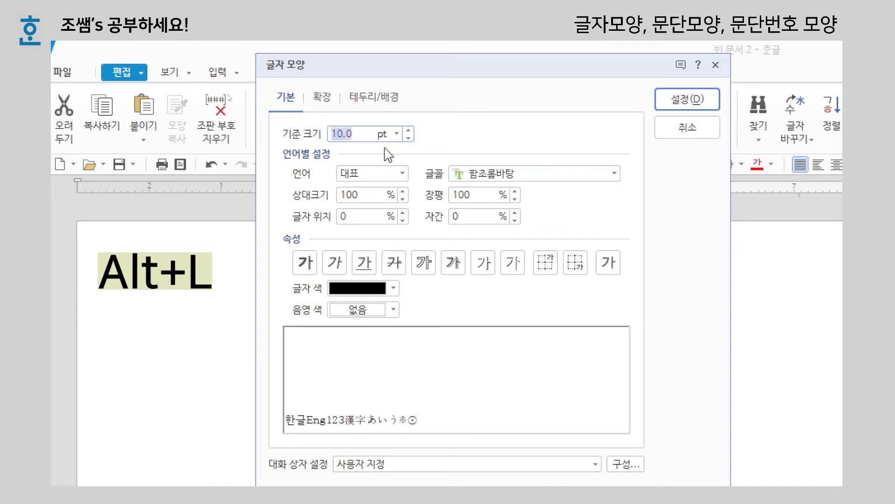
{"action": "type", "text": "20"}
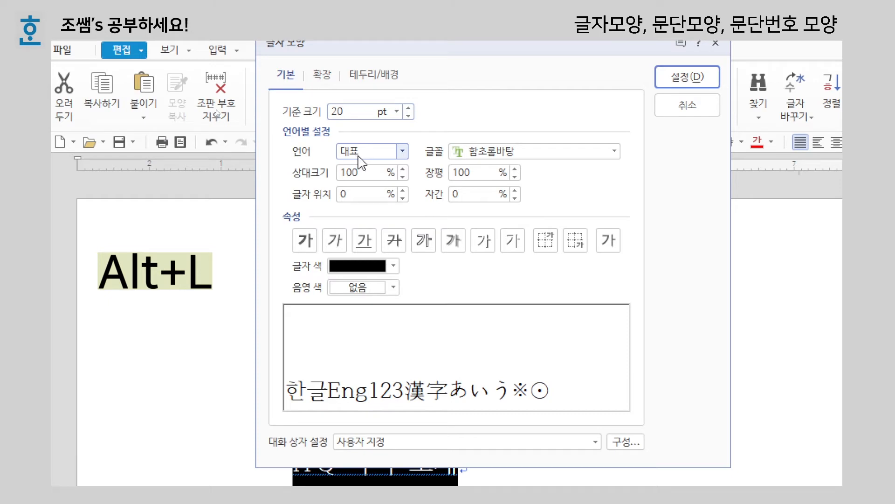
Keep the language setting at 대표 and set the title's font to 궁서.
{"action": "left_click", "coordinate": [403, 151]}
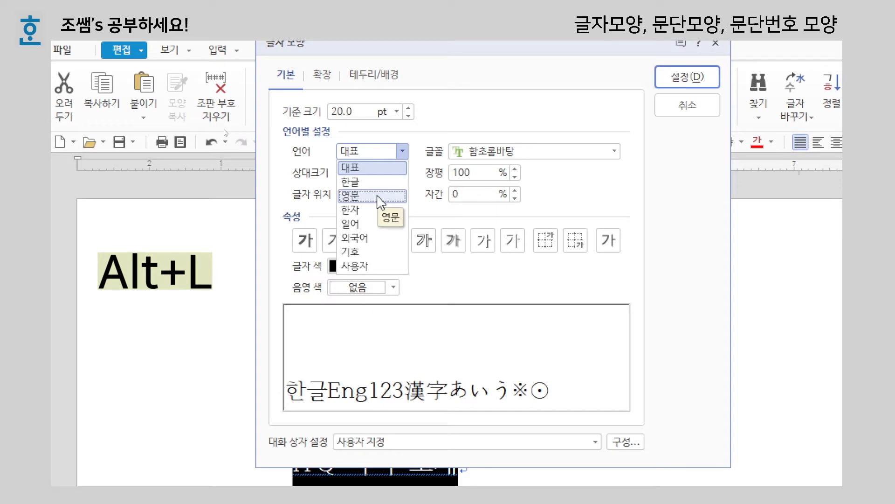
{"action": "left_click", "coordinate": [377, 170]}
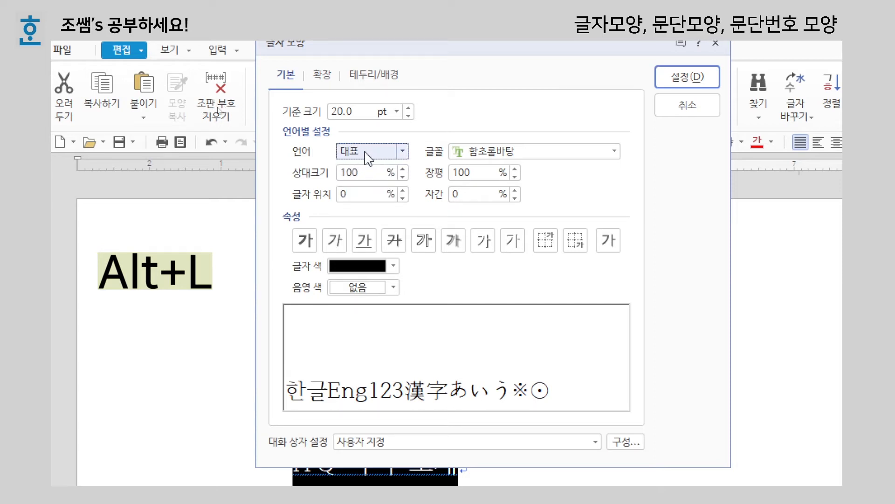
{"action": "left_click", "coordinate": [615, 152]}
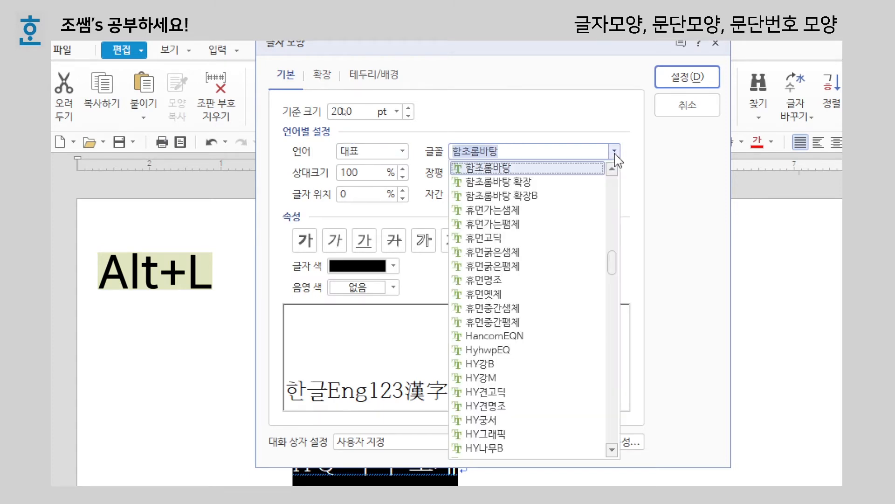
{"action": "left_click_drag", "start_coordinate": [613, 265], "coordinate": [611, 153]}
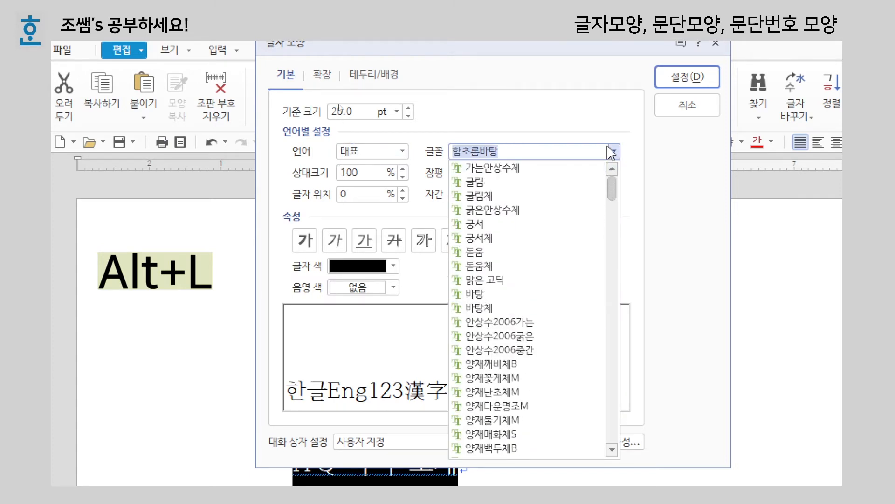
{"action": "left_click", "coordinate": [570, 224]}
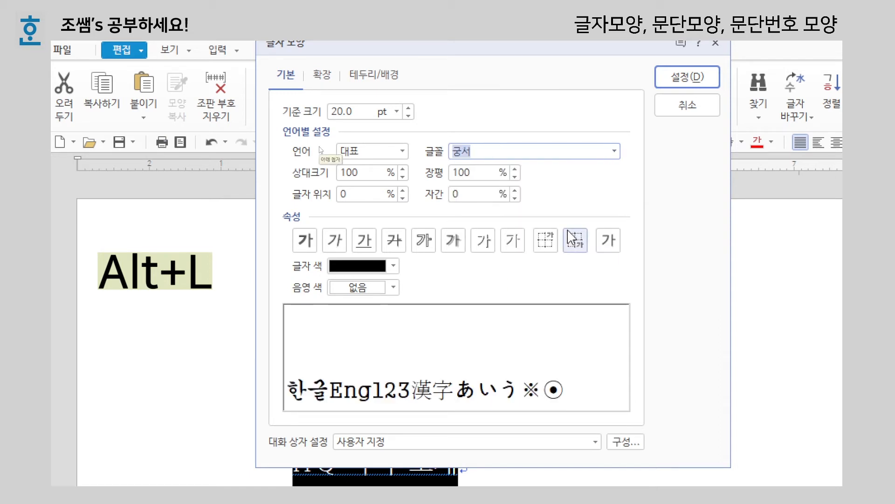
Preview the title's character width (장평) at 120% and settle on 80%.
{"action": "double_click", "coordinate": [459, 173]}
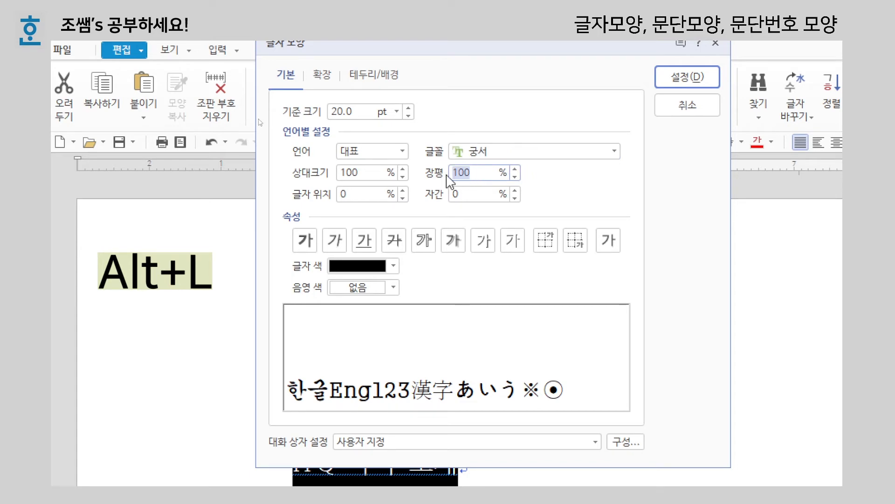
{"action": "type", "text": "120"}
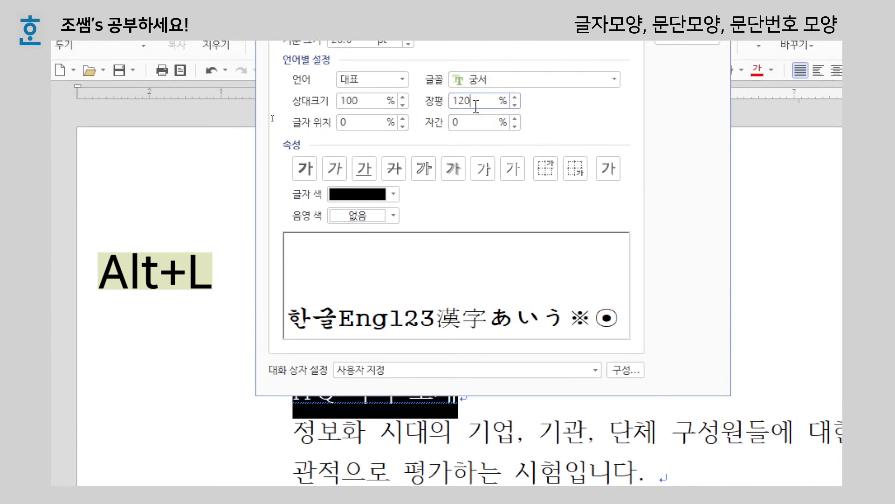
{"action": "double_click", "coordinate": [462, 101]}
{"action": "type", "text": "80"}
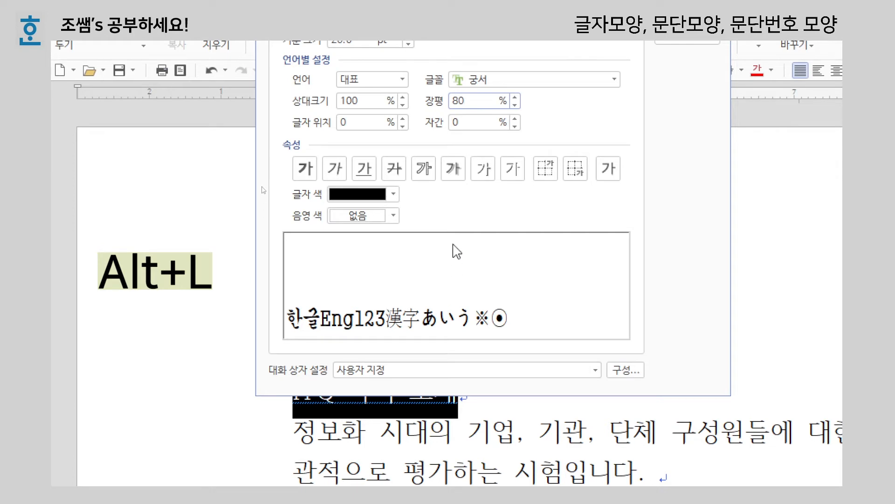
Try letter spacing (자간) of 5% and 10% for the title, and settle on 20%.
{"action": "double_click", "coordinate": [465, 122]}
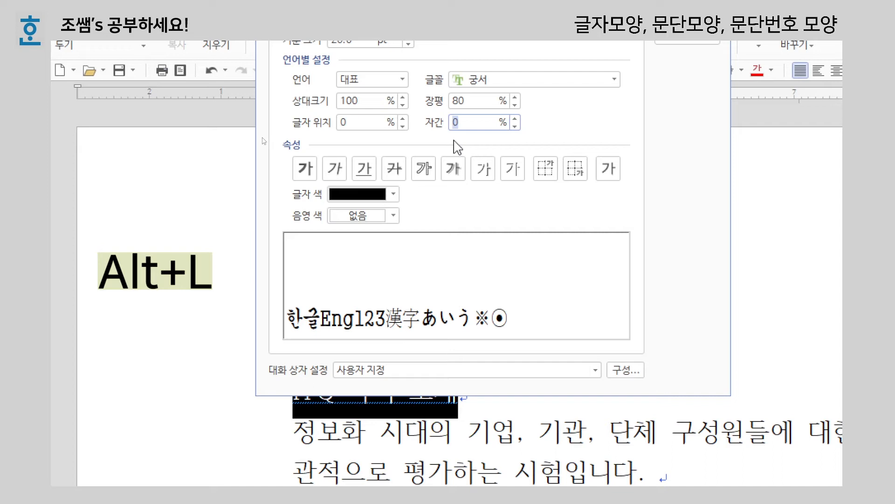
{"action": "type", "text": "5"}
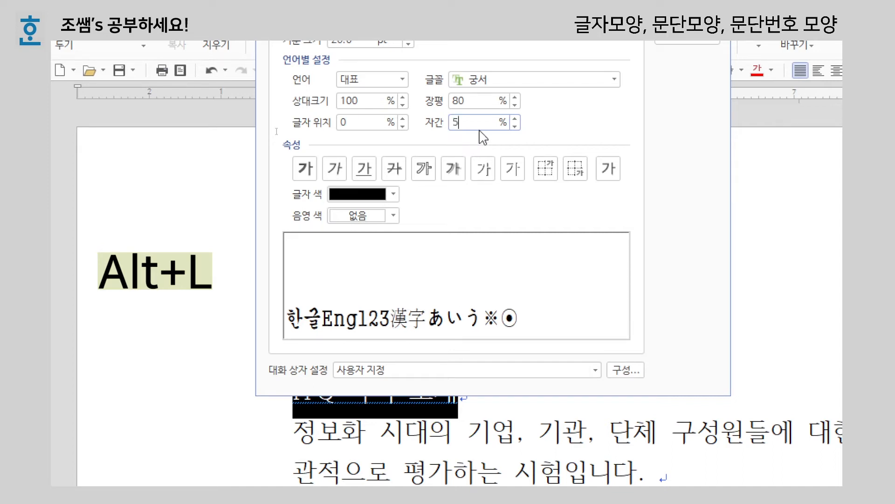
{"action": "left_click_drag", "start_coordinate": [456, 123], "coordinate": [439, 123]}
{"action": "type", "text": "10"}
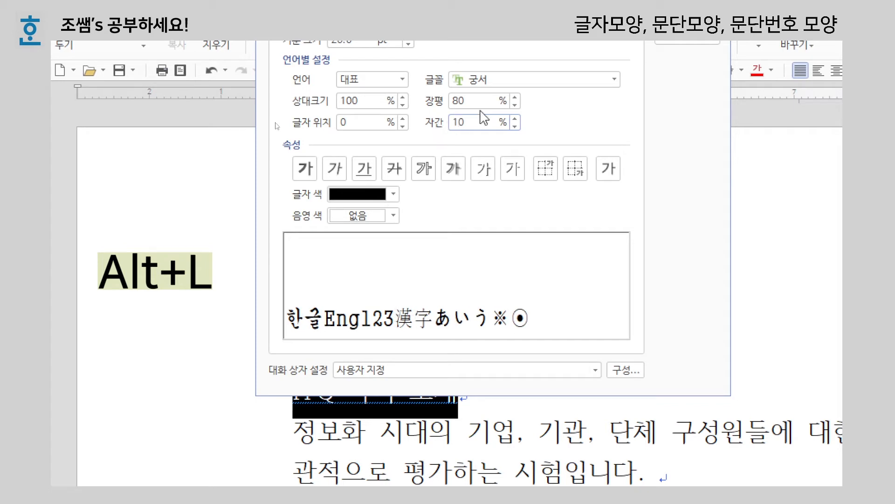
{"action": "left_click_drag", "start_coordinate": [468, 123], "coordinate": [439, 124]}
{"action": "type", "text": "20"}
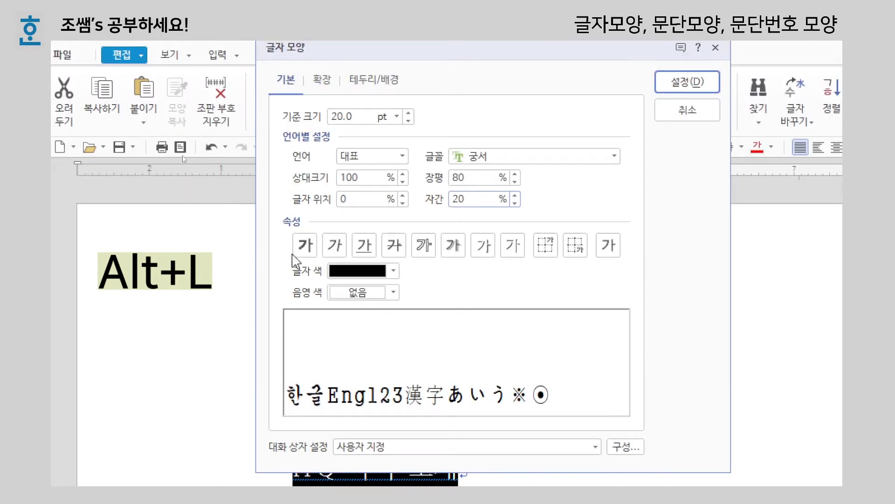
{"action": "left_click", "coordinate": [305, 246]}
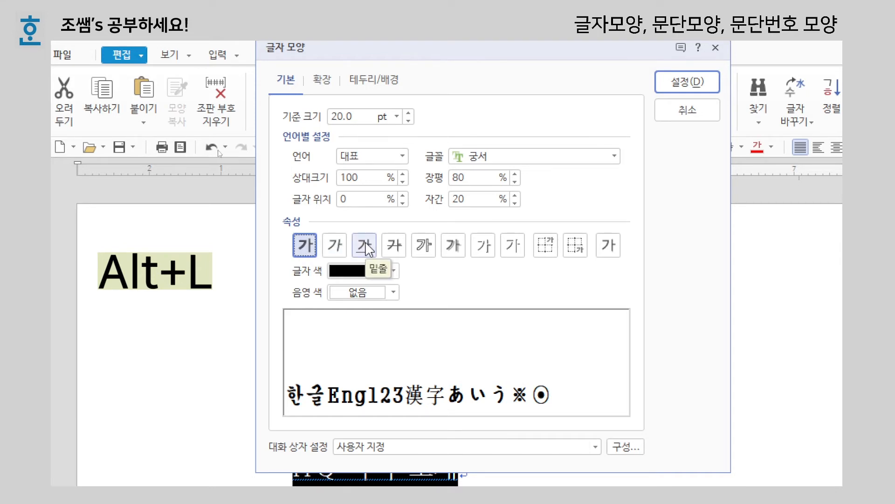
{"action": "left_click", "coordinate": [364, 246]}
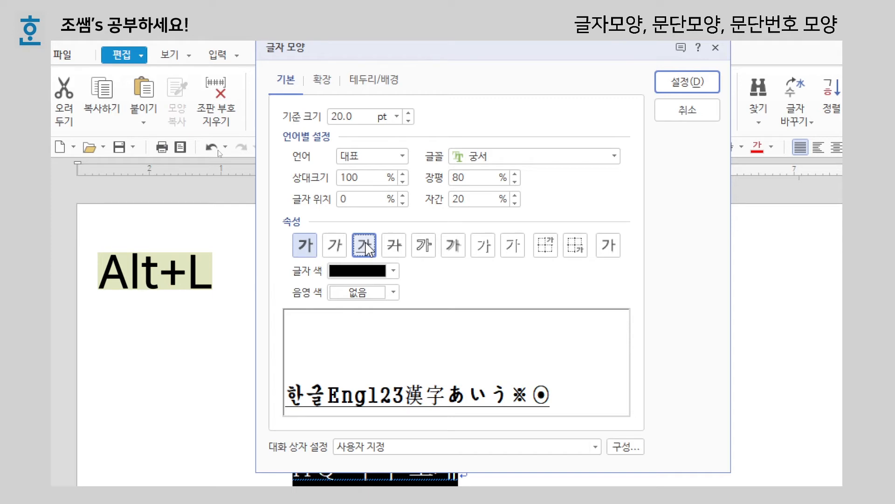
{"action": "left_click", "coordinate": [615, 252]}
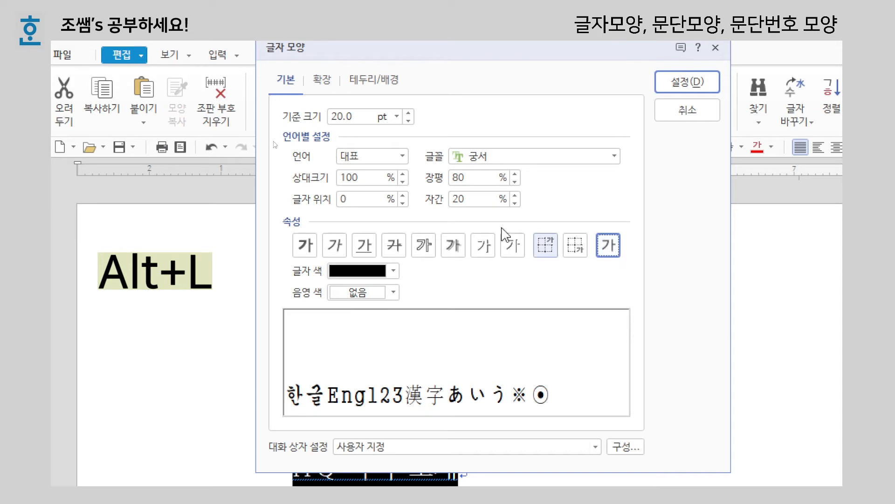
Make the title bold with white text and blue shading (음영 색), and apply the character formatting.
{"action": "left_click", "coordinate": [304, 249]}
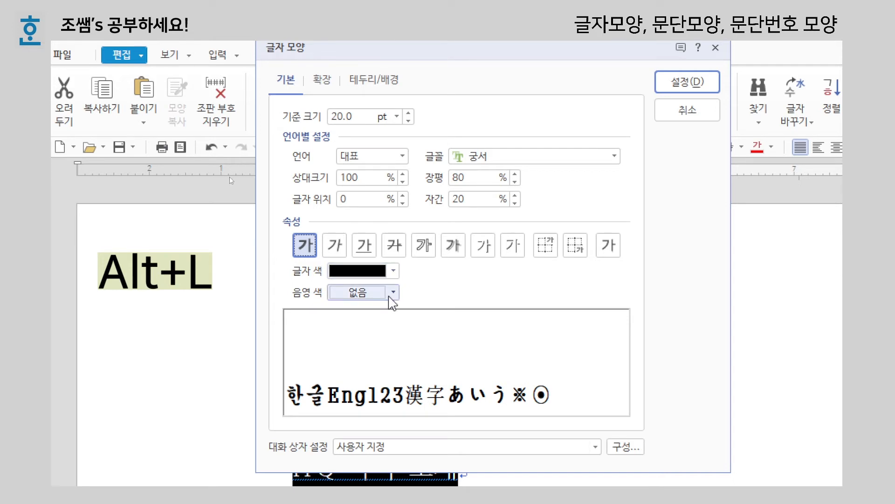
{"action": "left_click", "coordinate": [393, 271]}
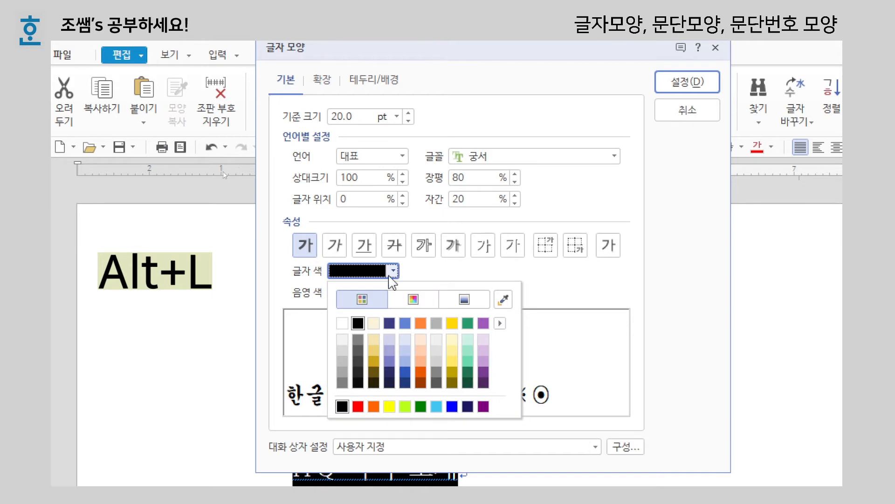
{"action": "left_click", "coordinate": [343, 322]}
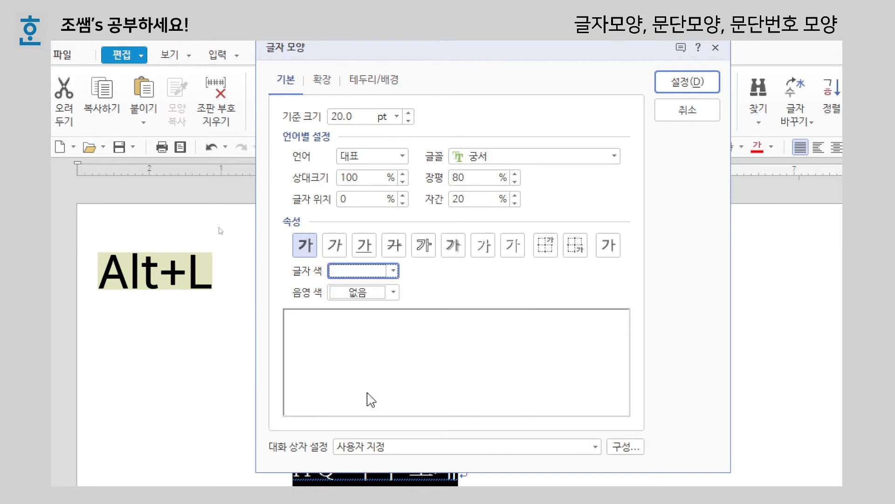
{"action": "left_click", "coordinate": [394, 291]}
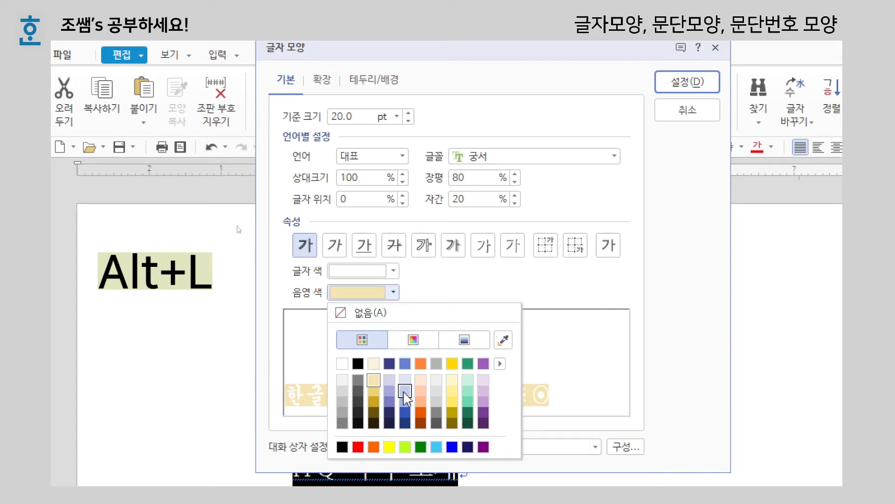
{"action": "left_click", "coordinate": [405, 411]}
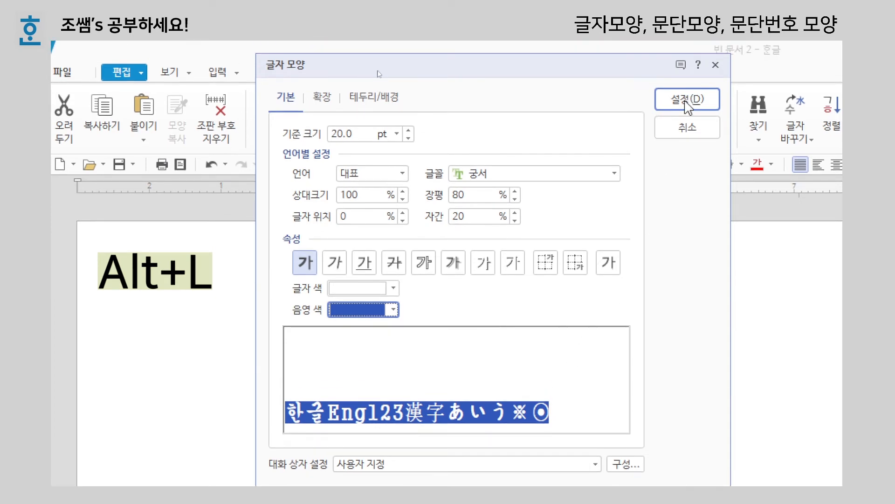
{"action": "left_click", "coordinate": [687, 103]}
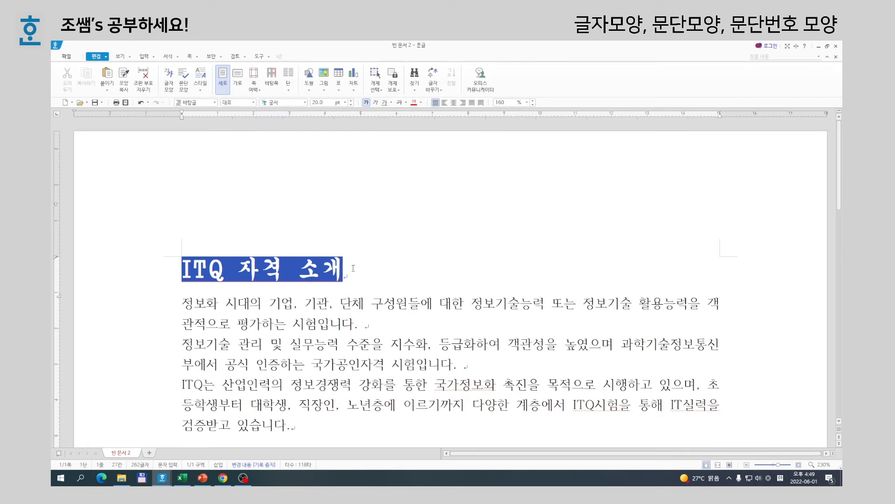
Center the title paragraph and set its spacing below (문단 아래) to 10 pt.
{"action": "key", "text": "Hangul"}
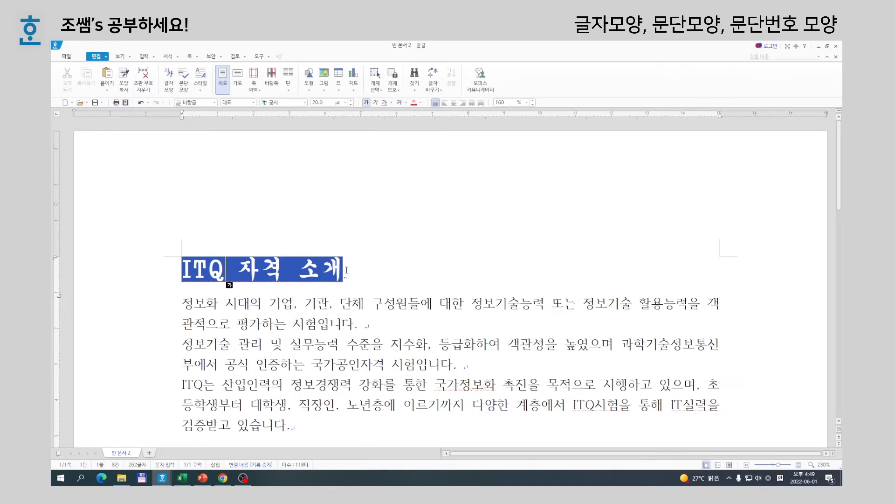
{"action": "left_click", "coordinate": [347, 270]}
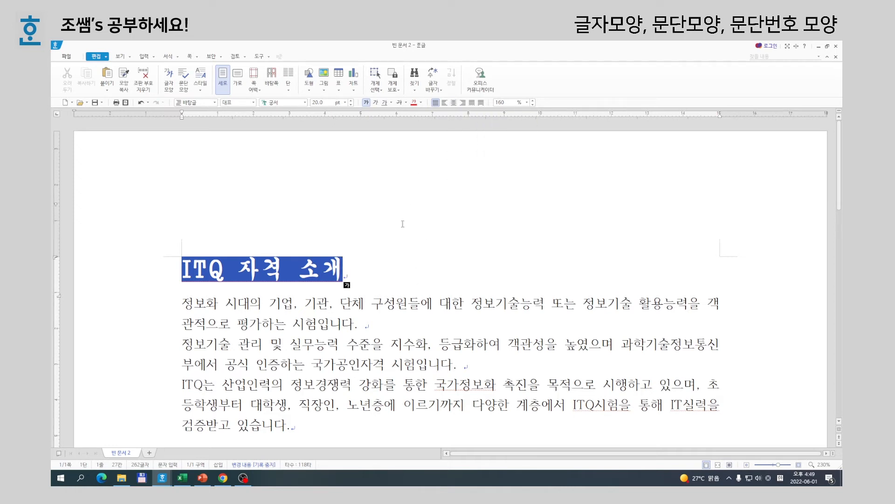
{"action": "left_click", "coordinate": [184, 88]}
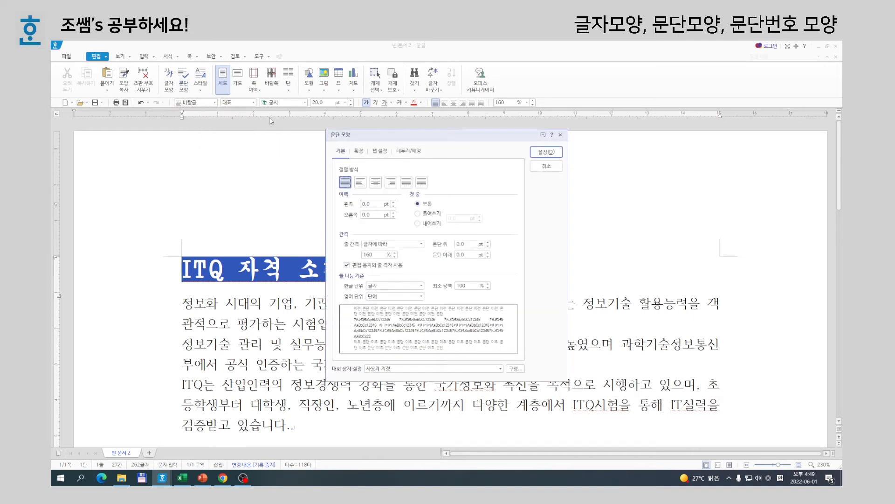
{"action": "left_click", "coordinate": [376, 183]}
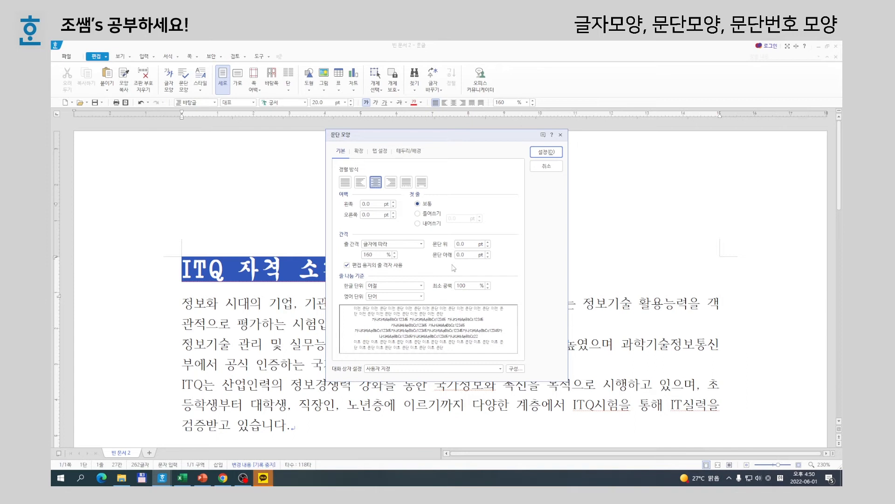
{"action": "left_click", "coordinate": [470, 254]}
{"action": "type", "text": "10"}
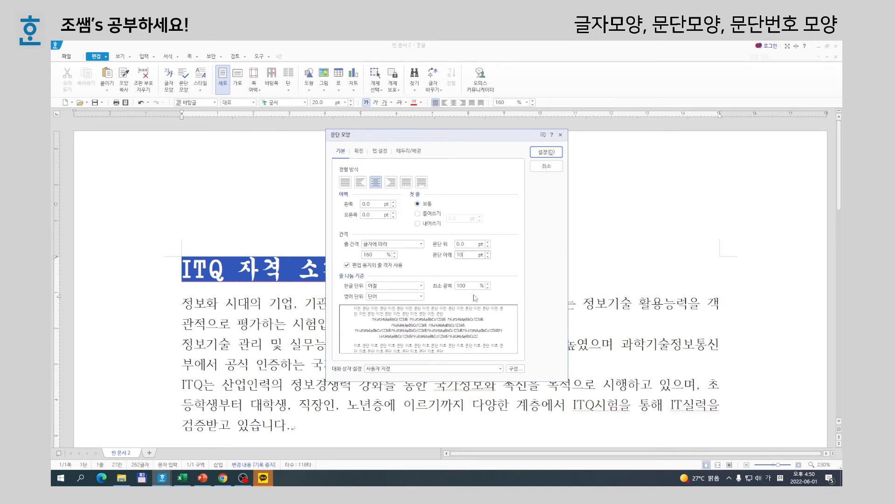
{"action": "left_click", "coordinate": [547, 152]}
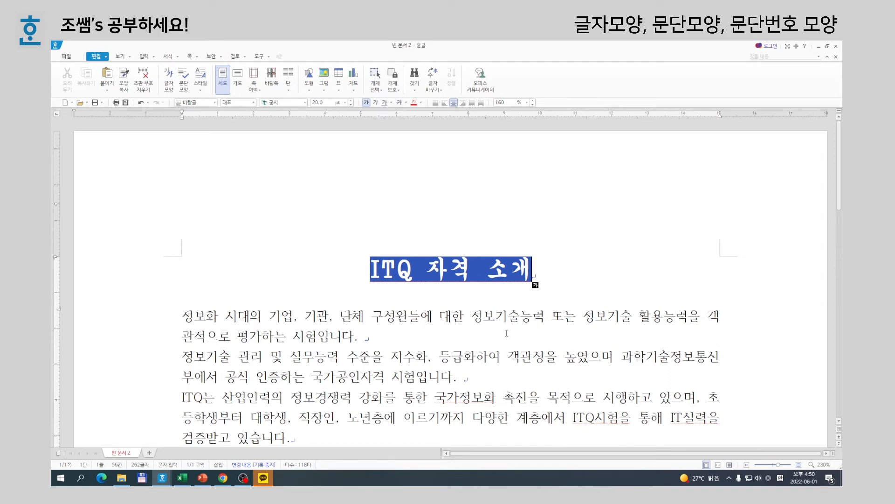
Set the left and right margins (여백) of the three body paragraphs to 10 pt each.
{"action": "scroll", "coordinate": [184, 201], "scroll_direction": "down", "scroll_amount": 3}
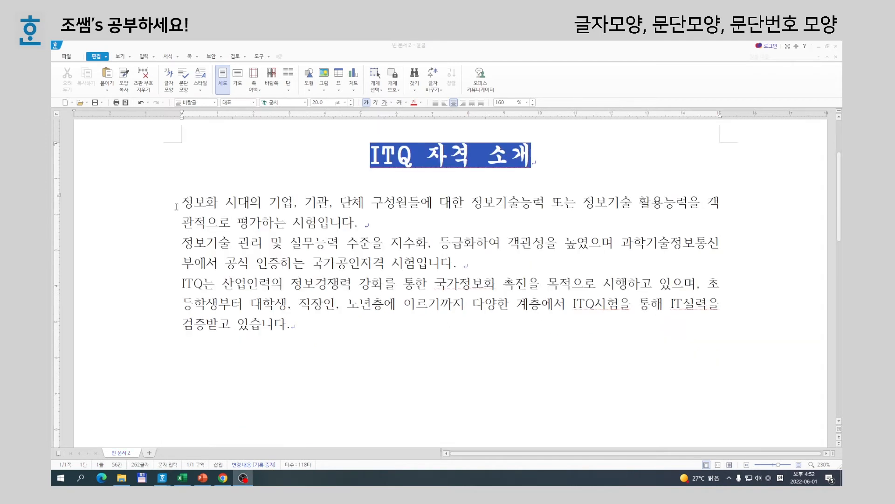
{"action": "left_click_drag", "start_coordinate": [176, 207], "coordinate": [297, 326]}
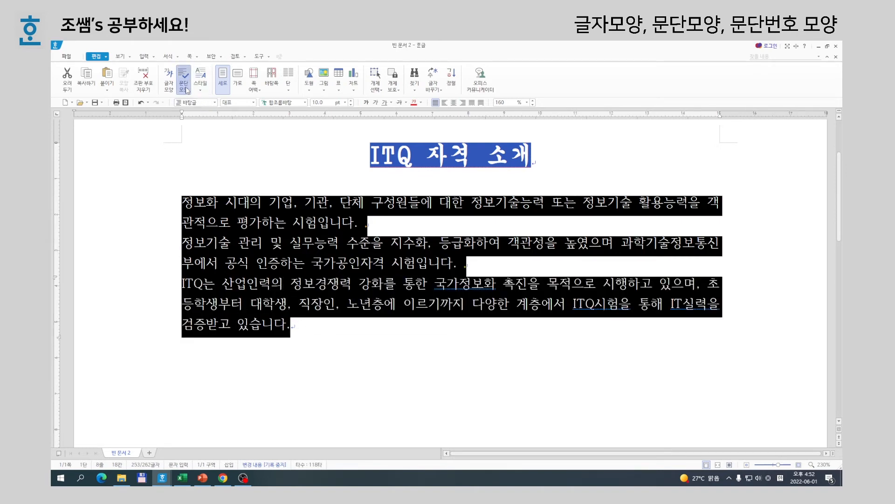
{"action": "key", "text": "alt+t"}
{"action": "left_click_drag", "start_coordinate": [459, 136], "coordinate": [471, 191]}
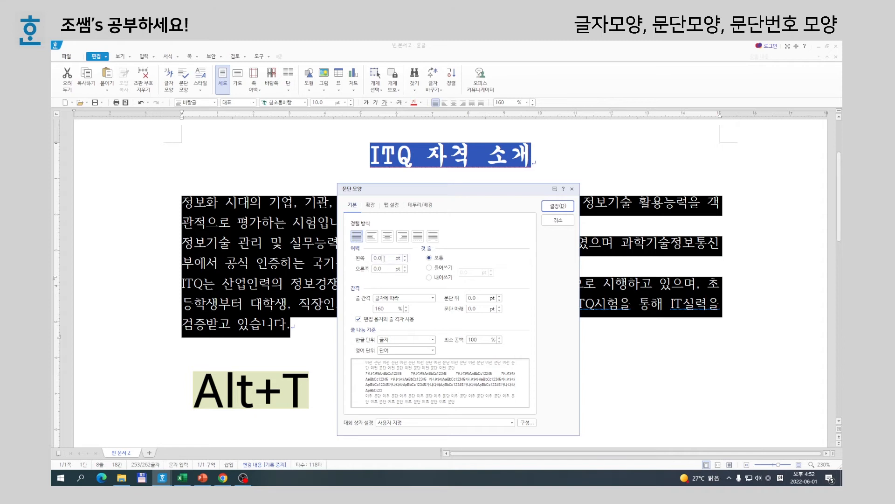
{"action": "left_click", "coordinate": [382, 258]}
{"action": "type", "text": "10"}
{"action": "left_click", "coordinate": [387, 268]}
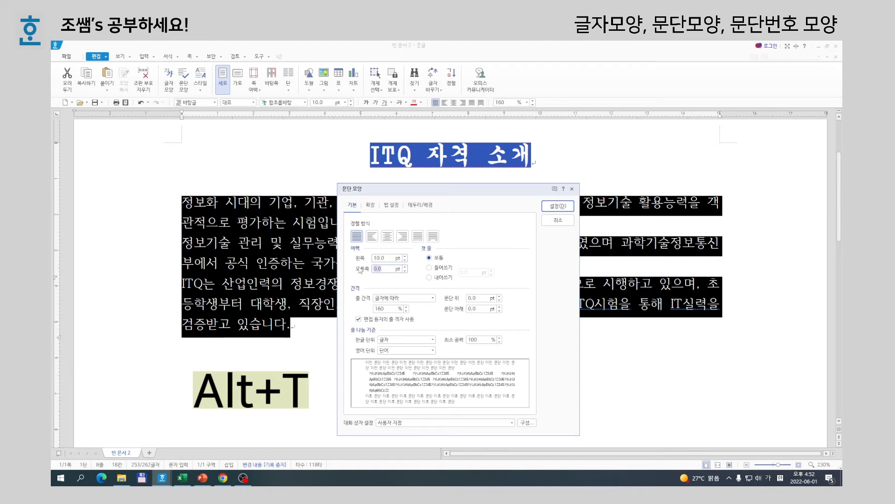
{"action": "type", "text": "10"}
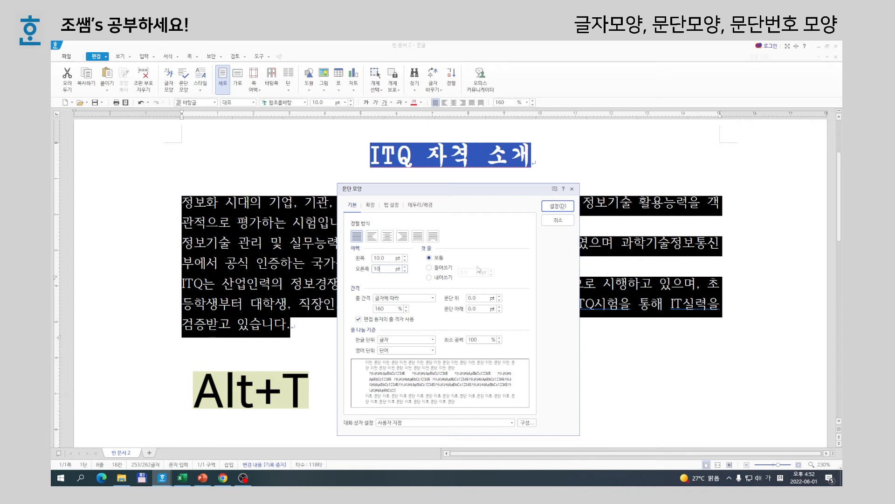
Give the body paragraphs a 10 pt first-line indent (들여쓰기) and 10 pt spacing above (문단 위), and apply the paragraph formatting.
{"action": "left_click", "coordinate": [443, 267]}
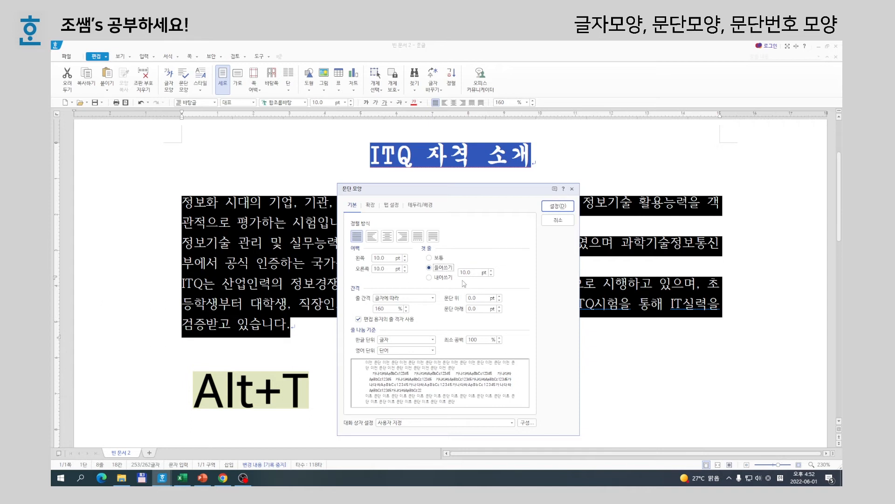
{"action": "double_click", "coordinate": [481, 299]}
{"action": "type", "text": "10"}
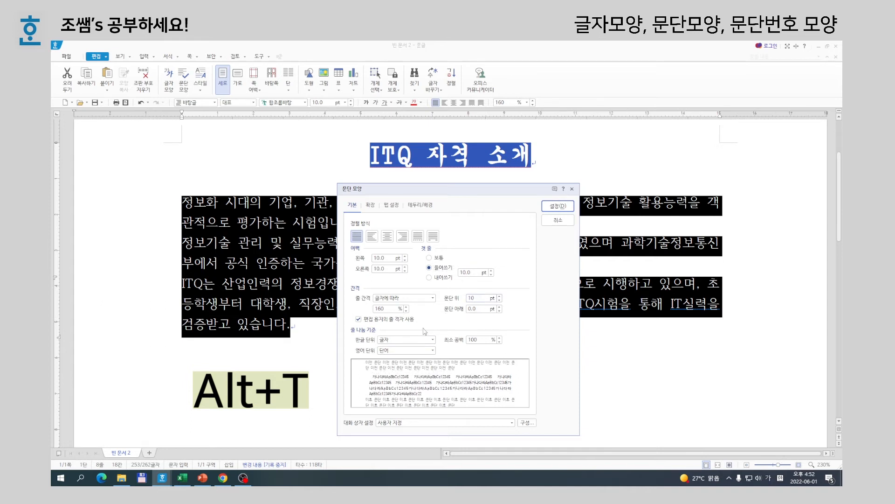
{"action": "left_click", "coordinate": [554, 207]}
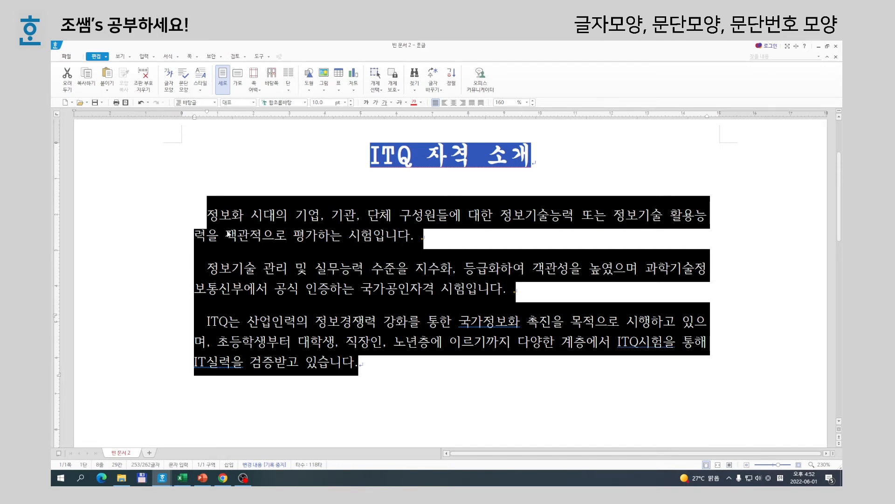
{"action": "left_click", "coordinate": [231, 219]}
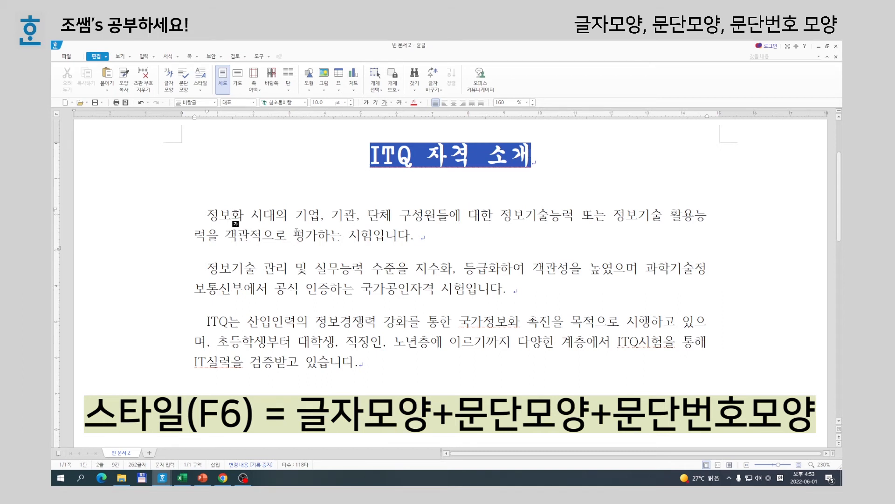
Reset the title and all body paragraphs to the default 바탕글 style.
{"action": "left_click_drag", "start_coordinate": [217, 215], "coordinate": [360, 363]}
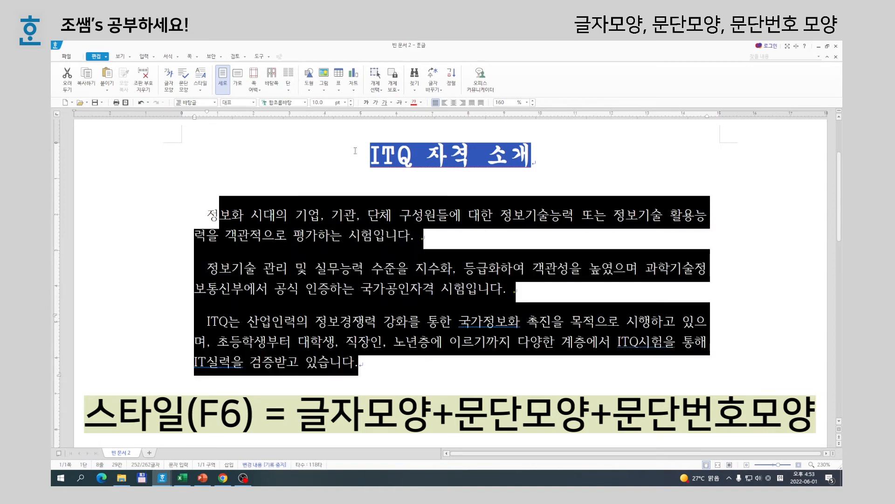
{"action": "left_click_drag", "start_coordinate": [371, 155], "coordinate": [455, 368]}
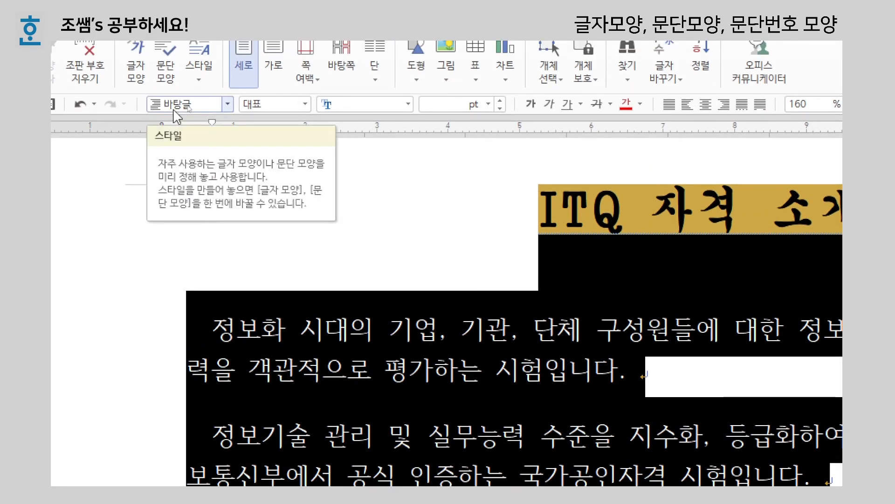
{"action": "left_click", "coordinate": [228, 105]}
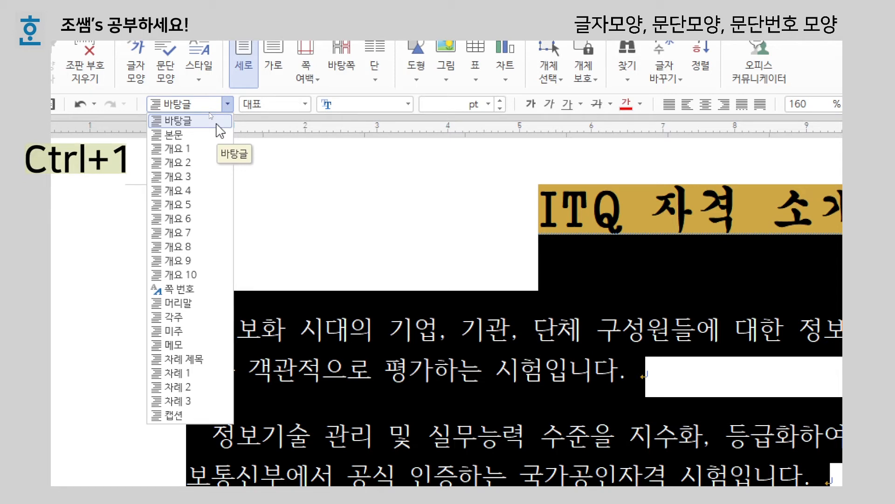
{"action": "left_click", "coordinate": [217, 124]}
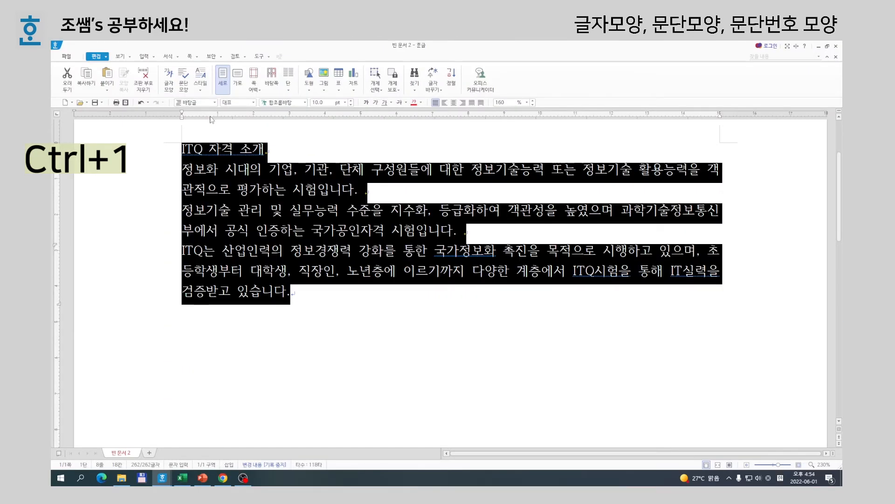
{"action": "left_click", "coordinate": [376, 201]}
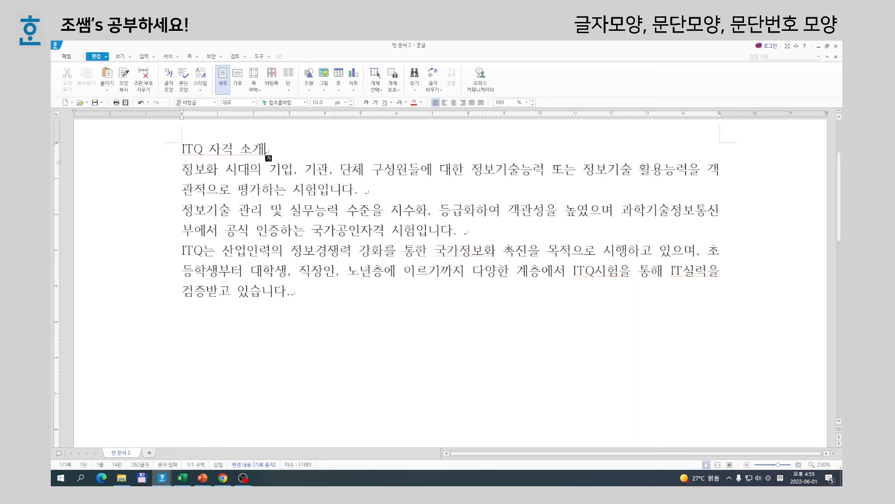
Apply the 본문 style to the first body paragraph, starting with 정보화 시대의 기업.
{"action": "left_click_drag", "start_coordinate": [183, 169], "coordinate": [367, 189]}
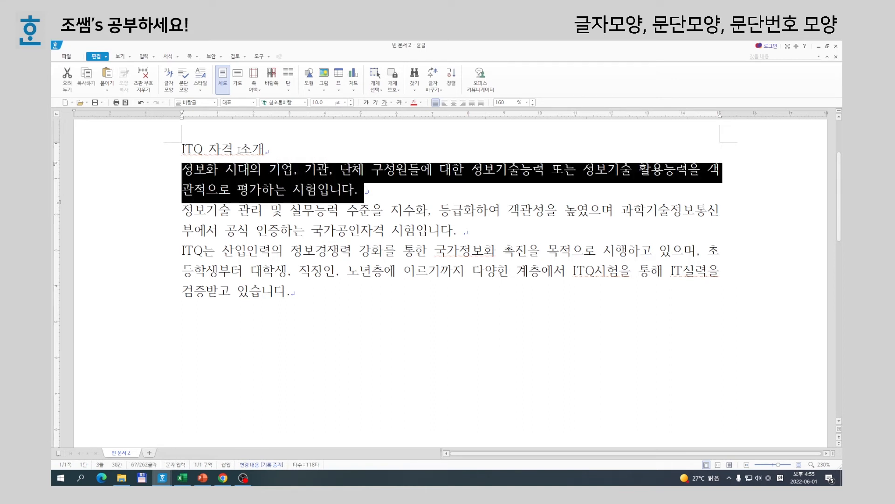
{"action": "left_click", "coordinate": [215, 103]}
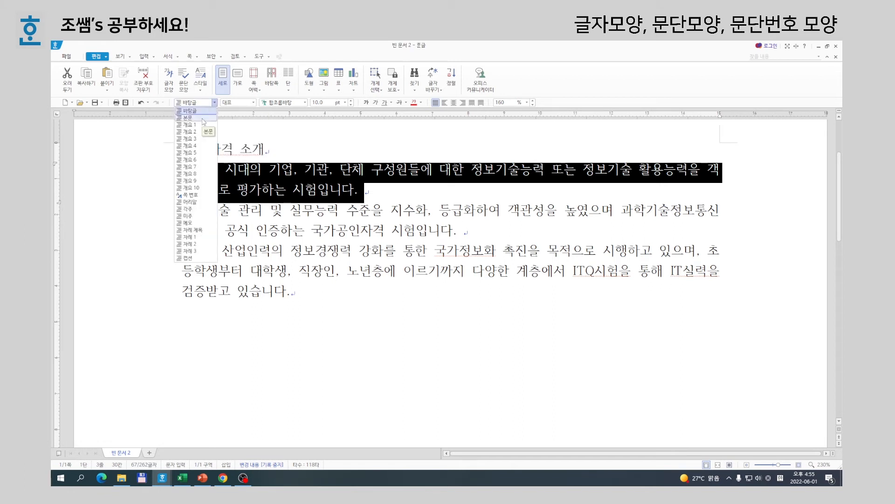
{"action": "left_click", "coordinate": [203, 118]}
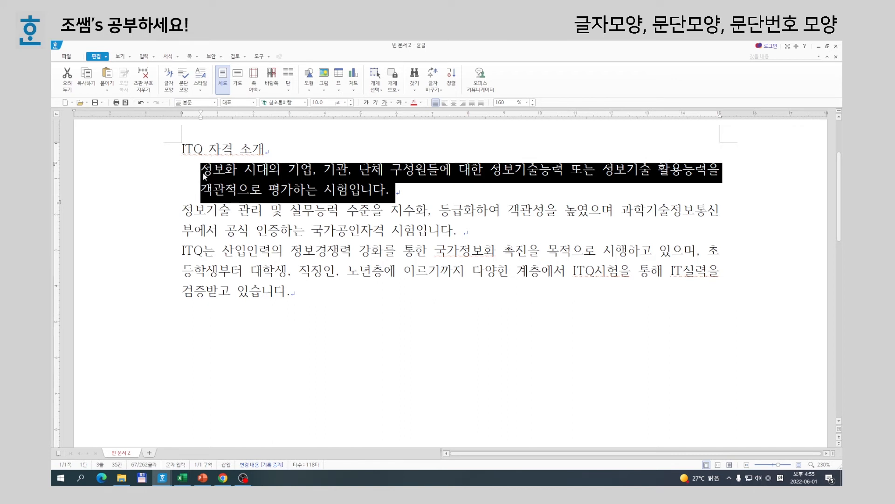
Apply the 개요 1 style to the second body paragraph, starting with 정보기술 관리.
{"action": "left_click_drag", "start_coordinate": [183, 211], "coordinate": [468, 230]}
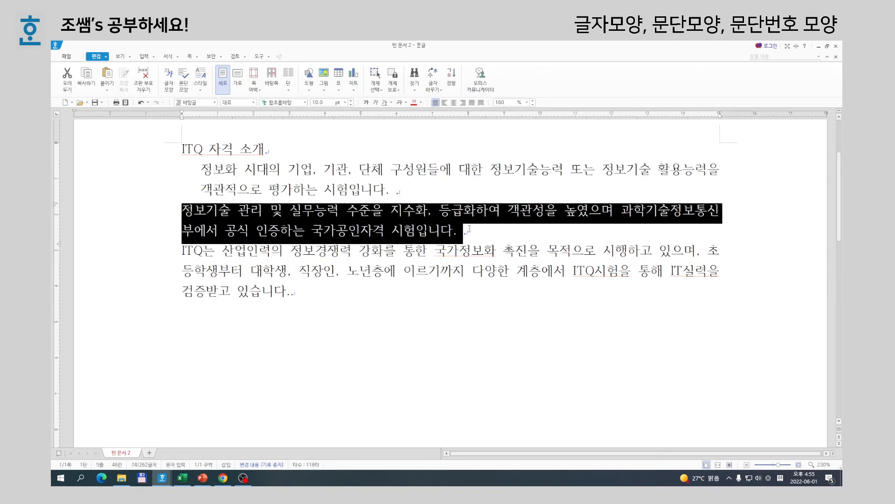
{"action": "left_click", "coordinate": [215, 103]}
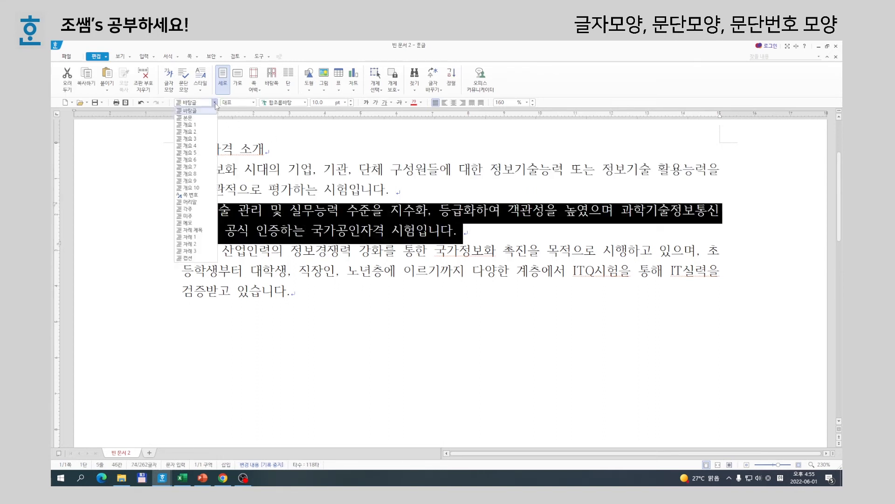
{"action": "left_click", "coordinate": [205, 125]}
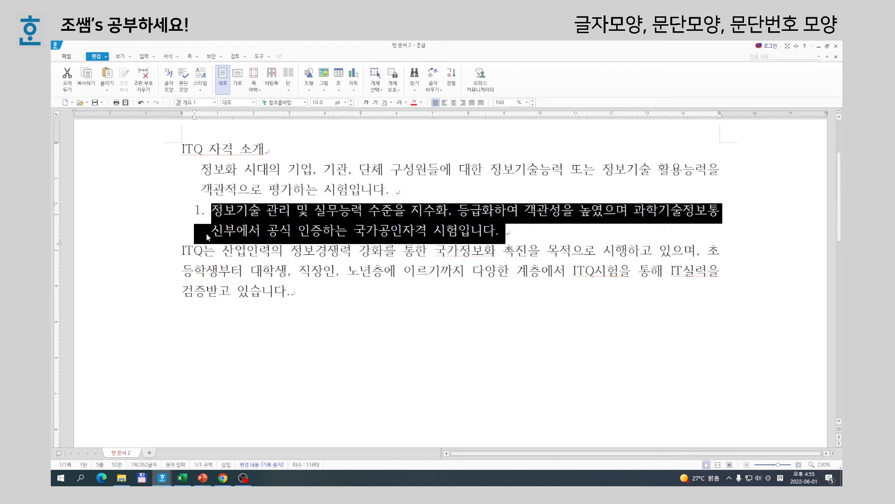
Apply the 각주 style to the last body paragraph, starting with ITQ는 산업인력의.
{"action": "left_click_drag", "start_coordinate": [183, 250], "coordinate": [292, 292]}
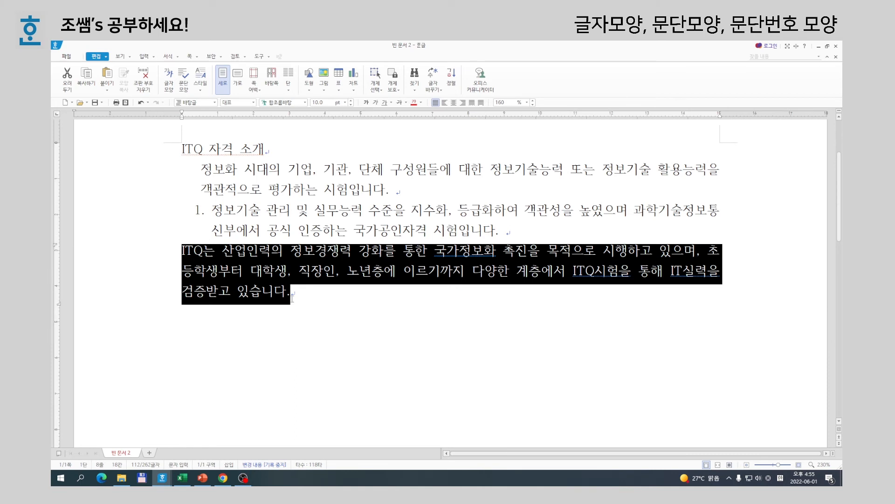
{"action": "left_click", "coordinate": [215, 103]}
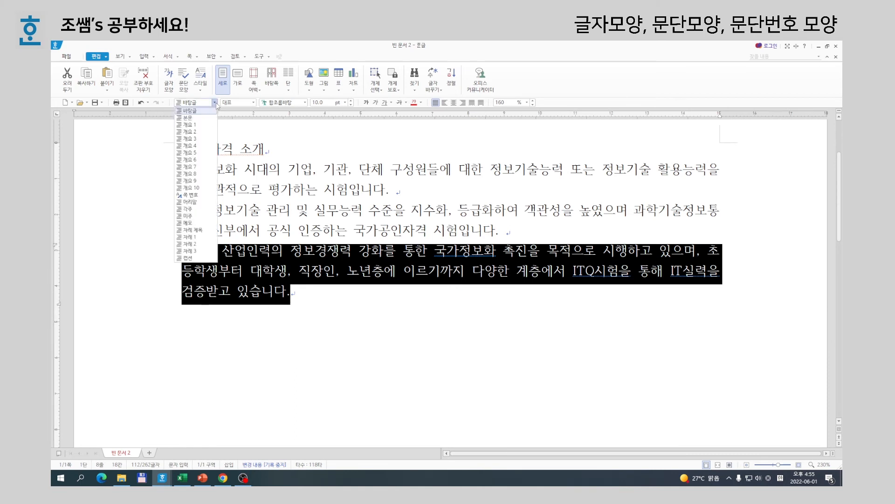
{"action": "left_click", "coordinate": [196, 211]}
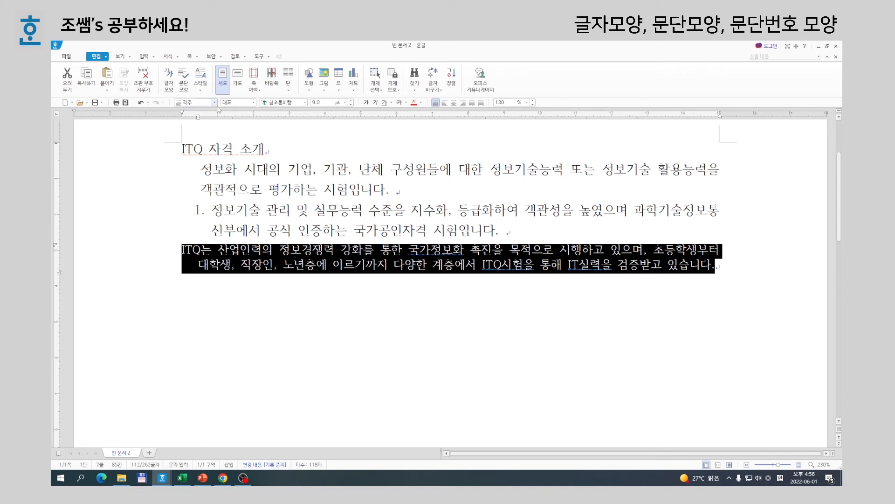
Change the first body paragraph's style to 개요 10.
{"action": "left_click_drag", "start_coordinate": [208, 168], "coordinate": [391, 192]}
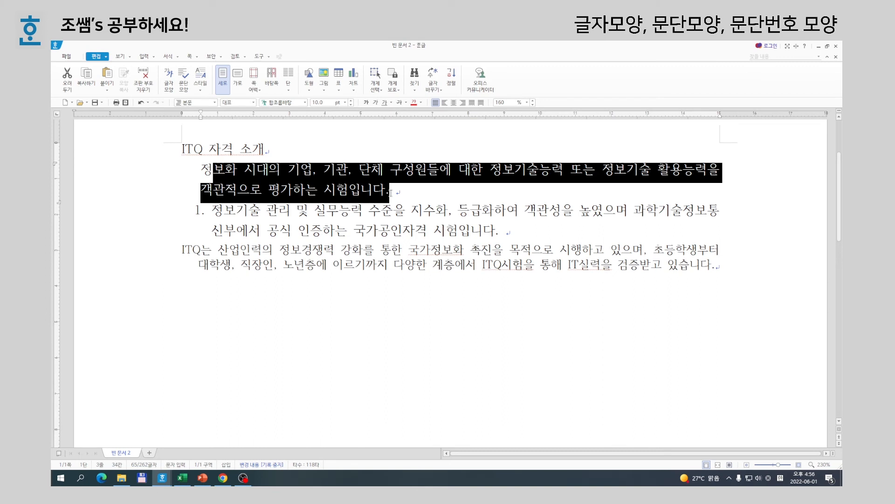
{"action": "left_click", "coordinate": [215, 102]}
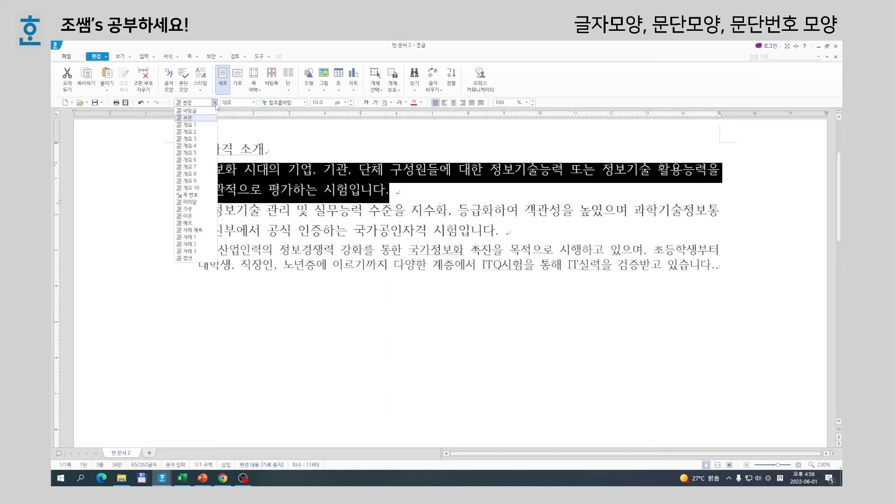
{"action": "left_click", "coordinate": [204, 188]}
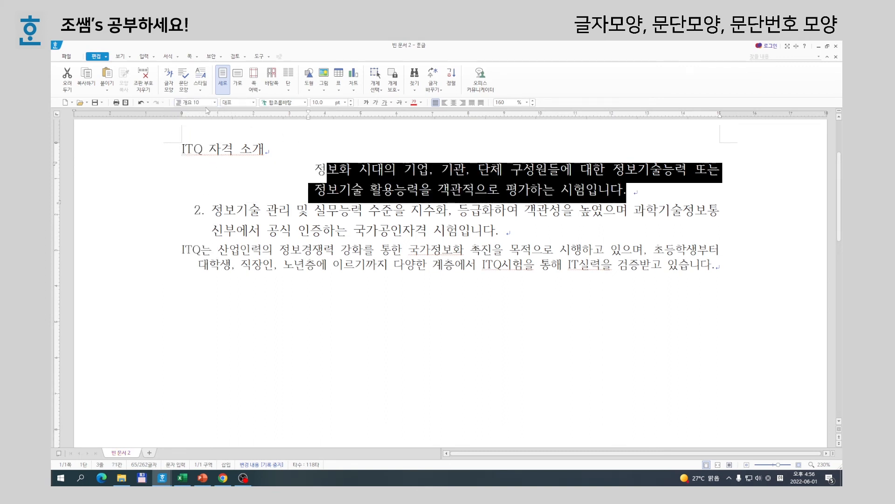